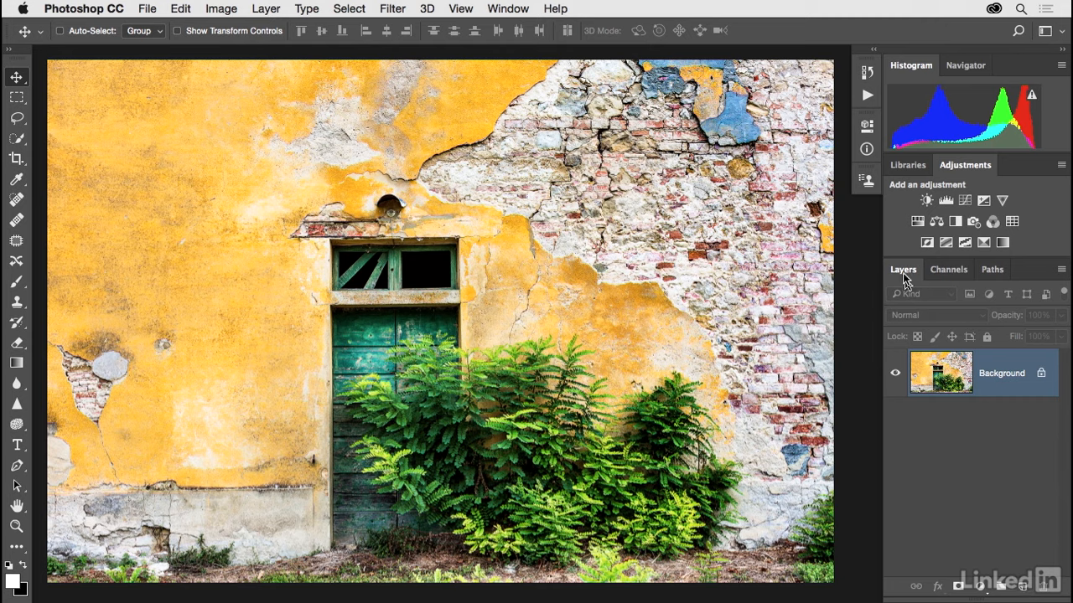
# - Add a new empty layer above the Background and rename it Italy
pyautogui.click(1022, 586)
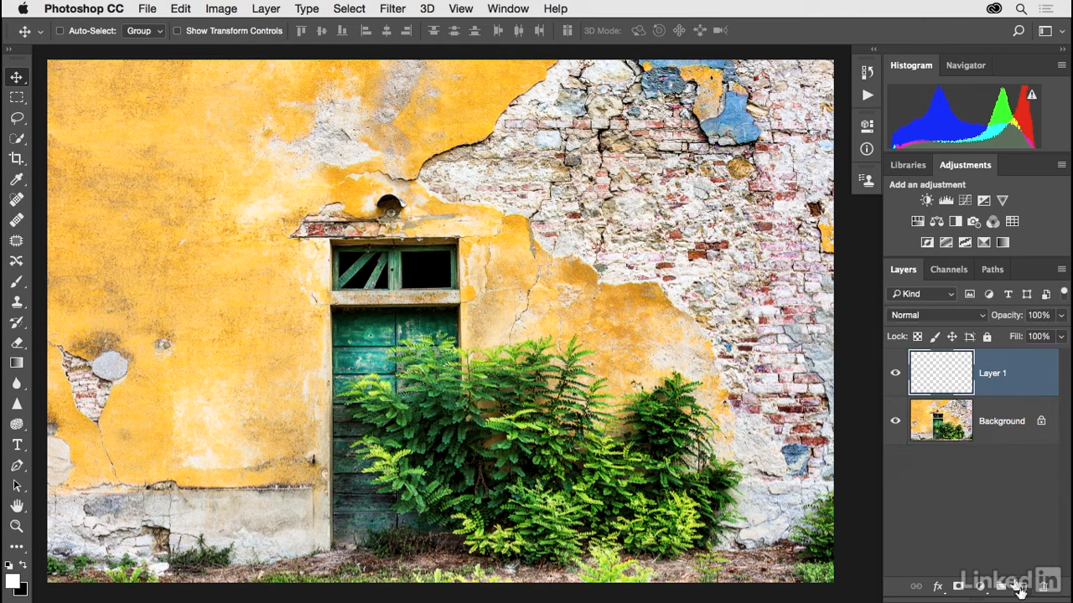
pyautogui.doubleClick(991, 374)
pyautogui.write('Italy')
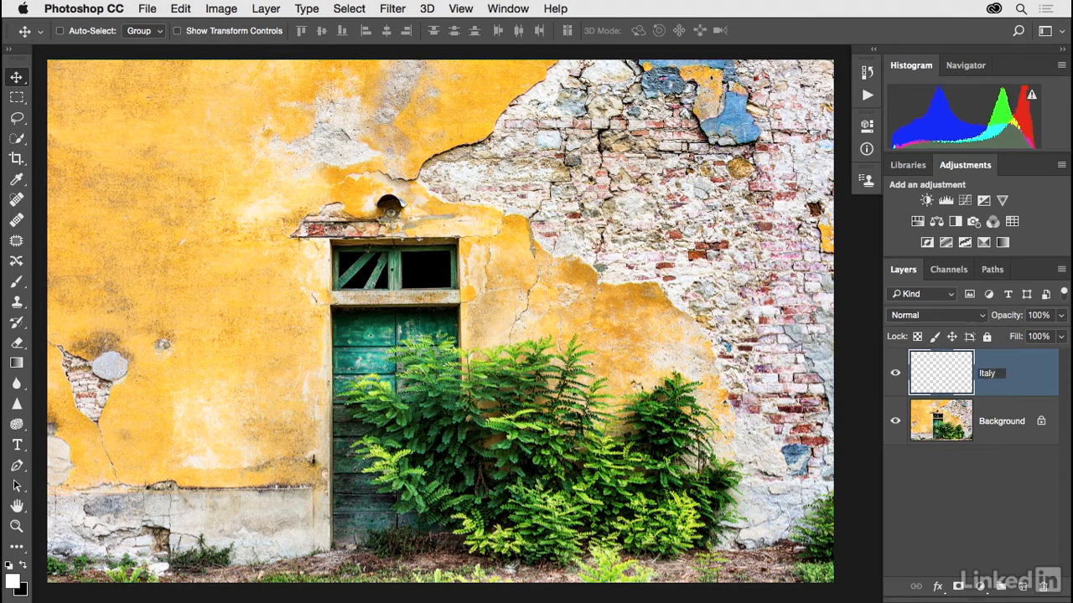
pyautogui.press('Return')
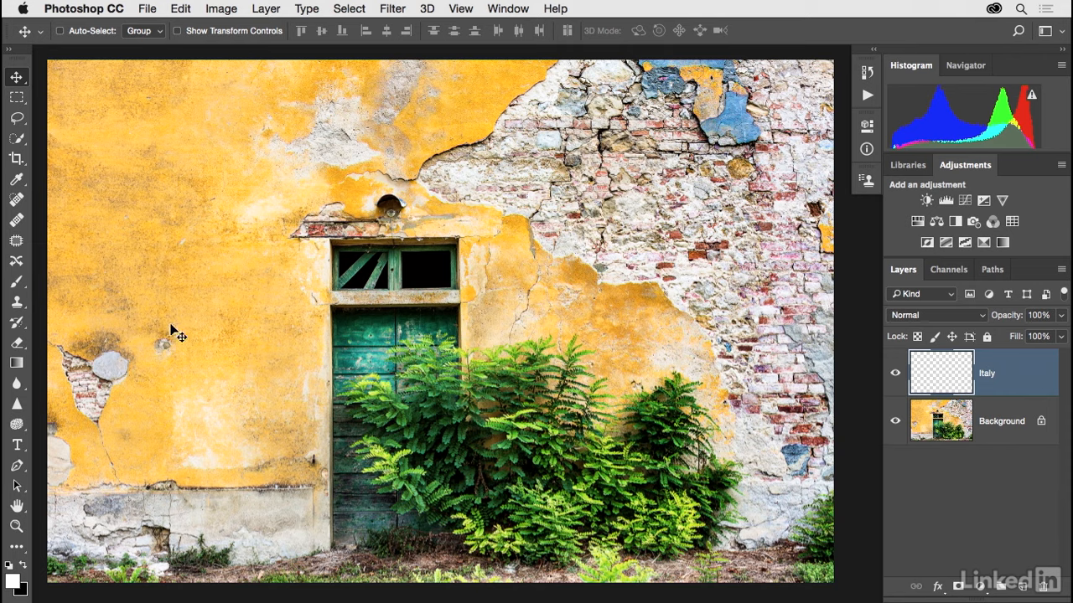
# - Set up the Brush tool with an 83 px tip at 100% hardness and check its white foreground colour
pyautogui.click(20, 285)
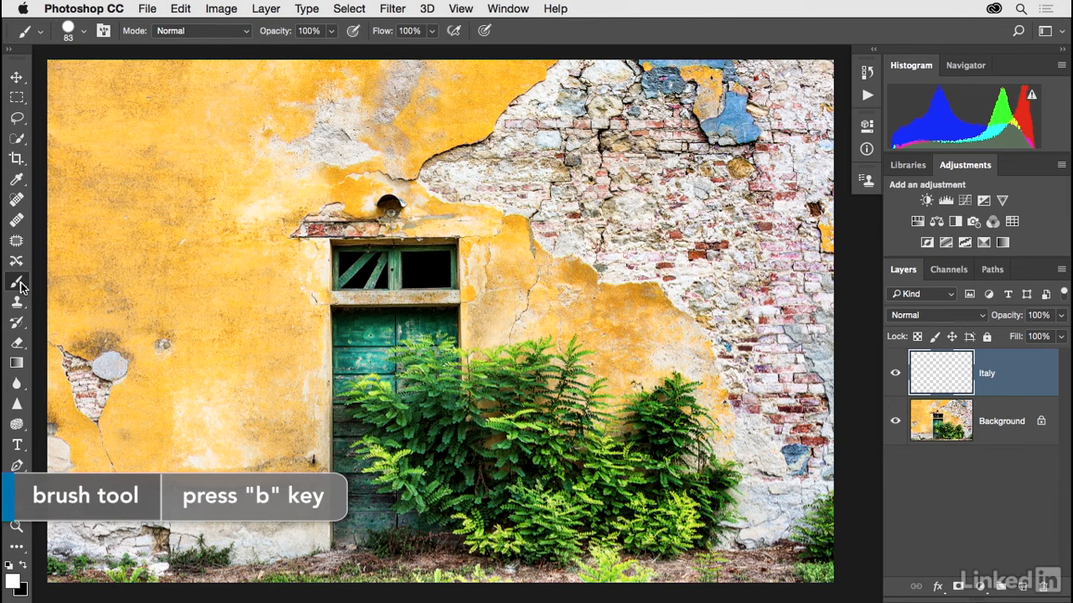
pyautogui.click(84, 32)
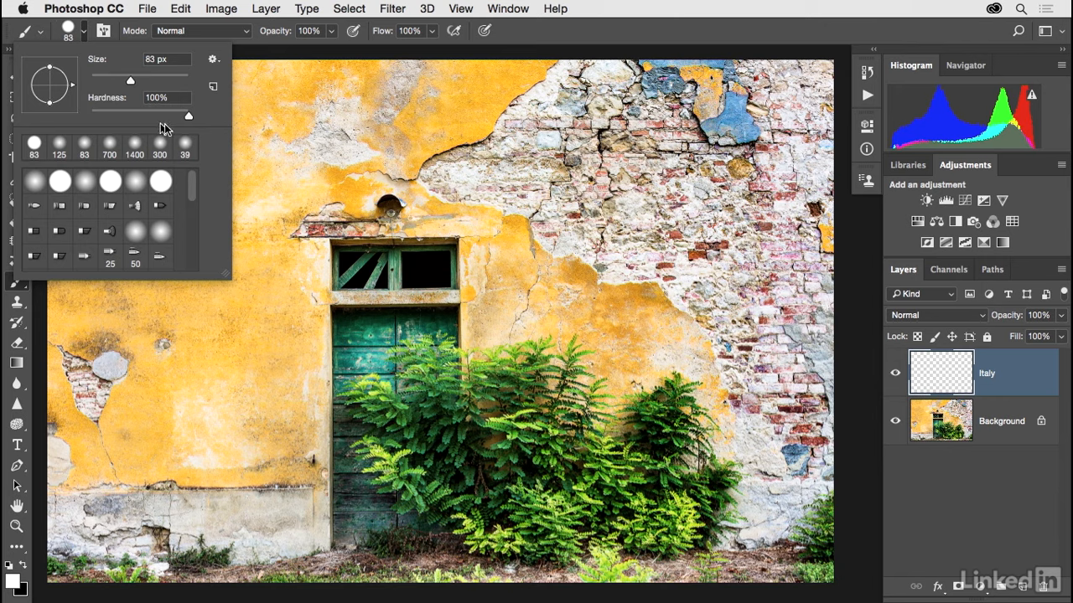
pyautogui.moveTo(187, 123)
pyautogui.mouseDown()
pyautogui.moveTo(94, 122)
pyautogui.moveTo(192, 118)
pyautogui.mouseUp()
pyautogui.click(521, 35)
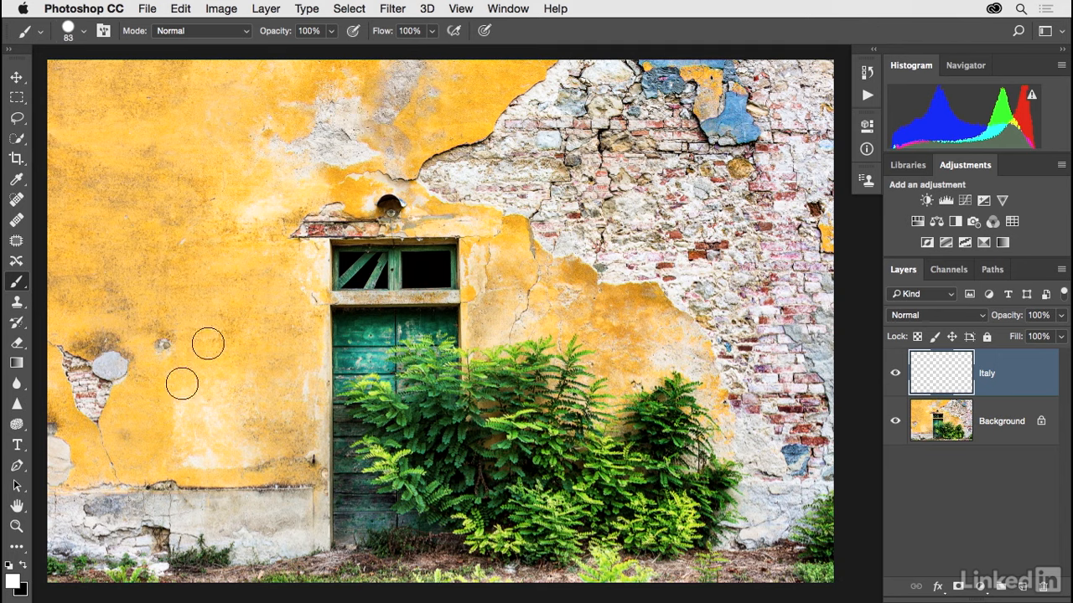
pyautogui.click(14, 585)
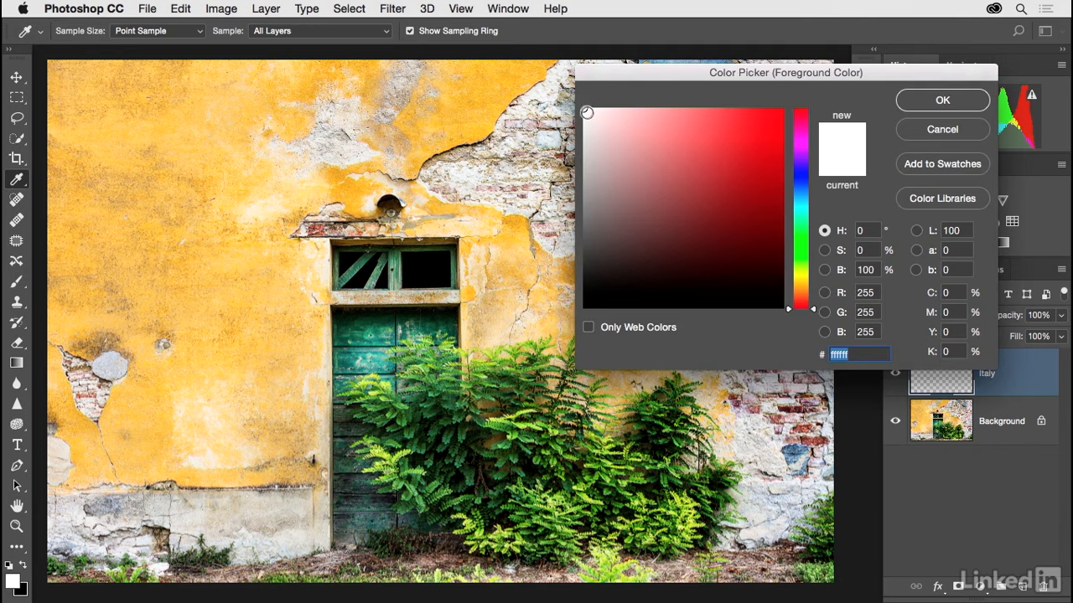
pyautogui.click(938, 130)
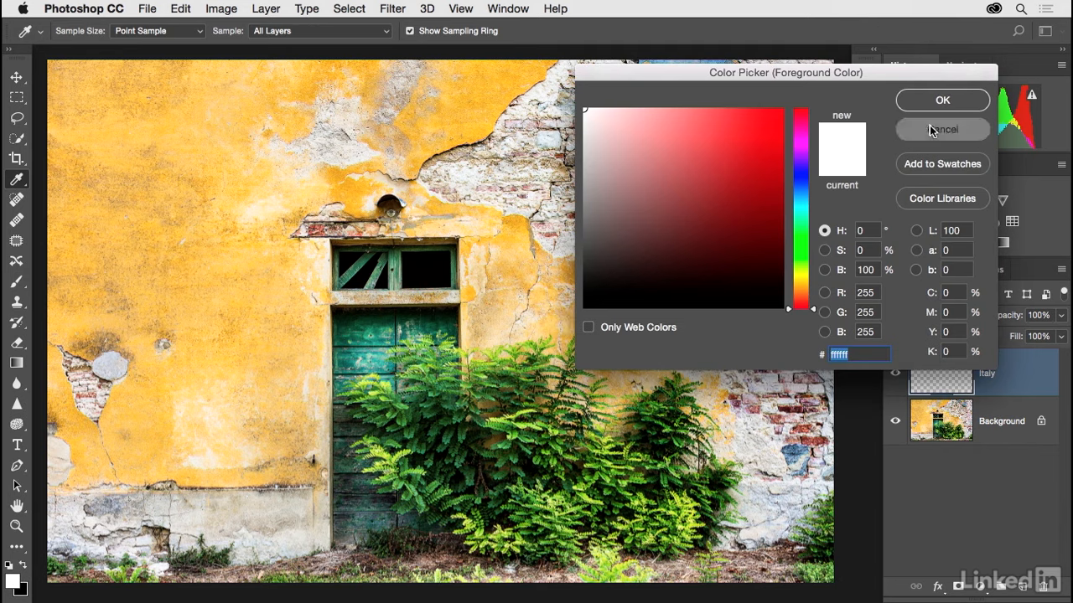
# - Paint the word "Italy" in large white handwritten letters across the photo on the Italy layer
pyautogui.press('b')
pyautogui.moveTo(170, 143); pyautogui.dragTo(168, 351)
pyautogui.click(259, 181)
pyautogui.moveTo(259, 182); pyautogui.dragTo(261, 346)
pyautogui.moveTo(198, 264); pyautogui.dragTo(325, 264)
pyautogui.moveTo(453, 260)
pyautogui.mouseDown()
pyautogui.moveTo(406, 343)
pyautogui.moveTo(450, 262)
pyautogui.moveTo(520, 346)
pyautogui.mouseUp()
pyautogui.moveTo(549, 121); pyautogui.dragTo(576, 340)
pyautogui.moveTo(633, 263); pyautogui.dragTo(709, 345)
pyautogui.moveTo(731, 224); pyautogui.dragTo(652, 468)
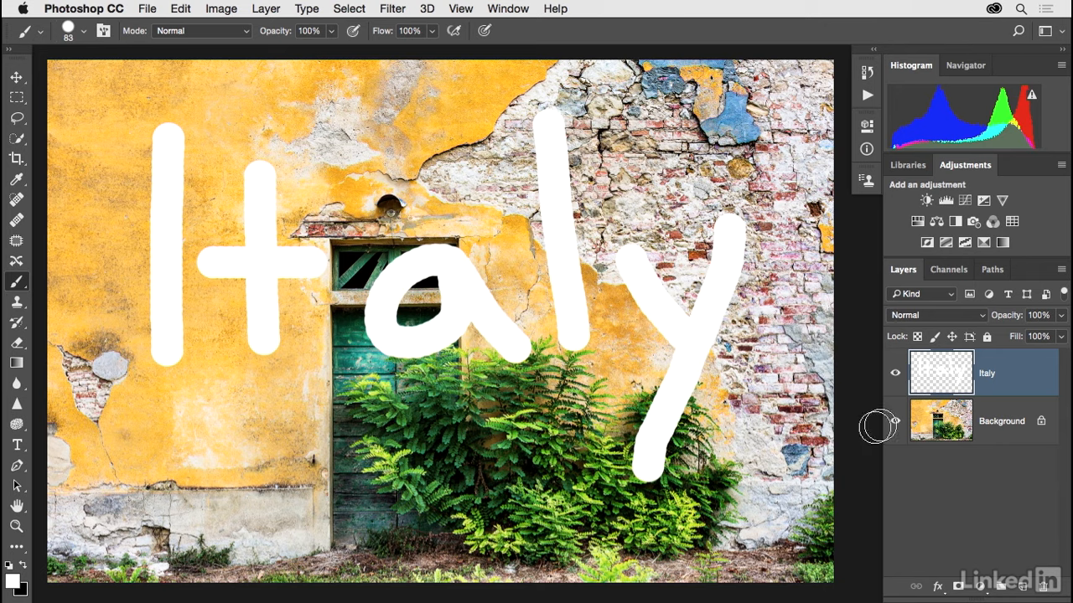
# - Hide and show the Italy layer to compare it with the photo, and try adjusting its opacity
pyautogui.click(895, 377)
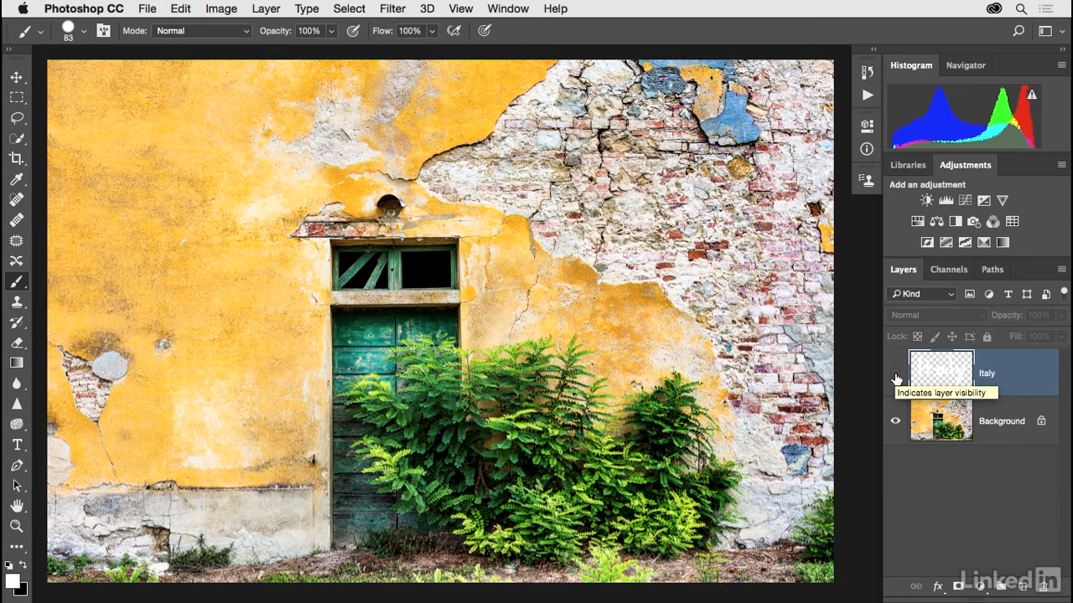
pyautogui.click(895, 375)
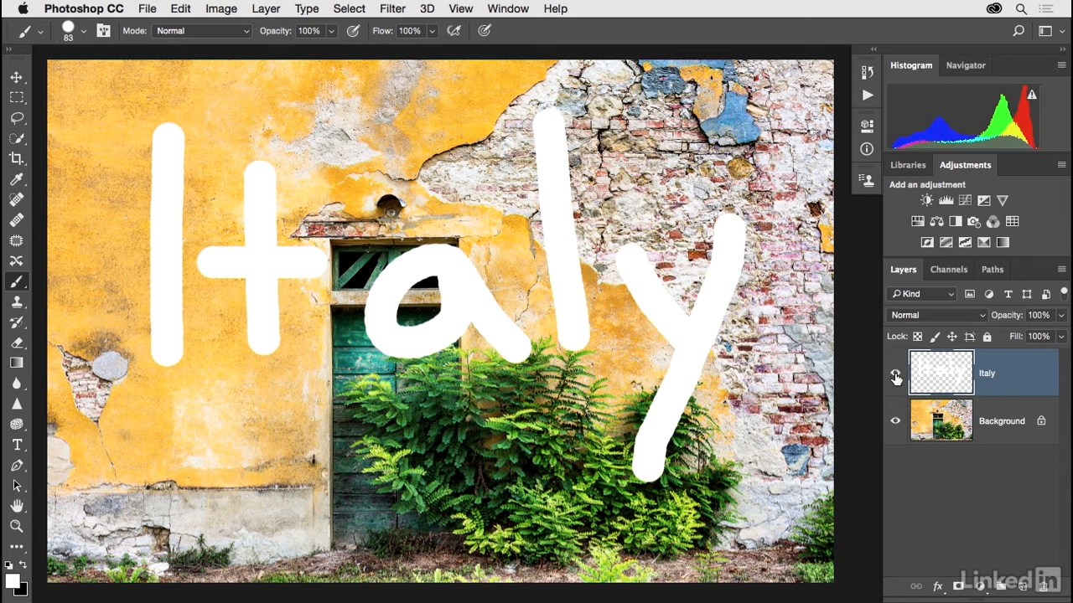
pyautogui.click(895, 375)
pyautogui.click(895, 376)
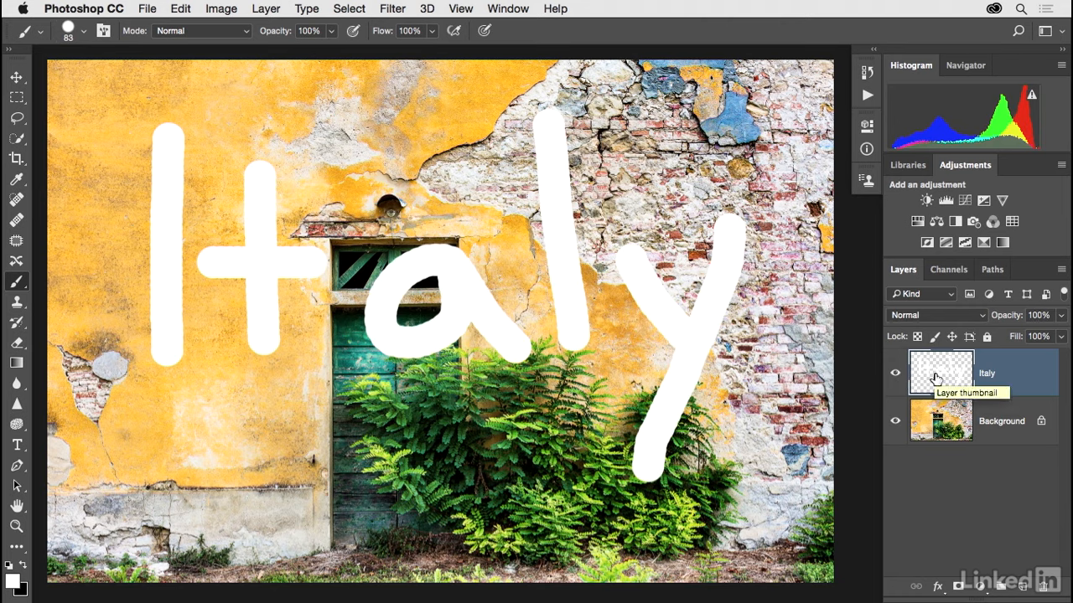
pyautogui.click(1061, 325)
pyautogui.moveTo(1063, 337)
pyautogui.mouseDown()
pyautogui.moveTo(991, 335)
pyautogui.moveTo(1054, 335)
pyautogui.moveTo(1020, 373)
pyautogui.mouseUp()
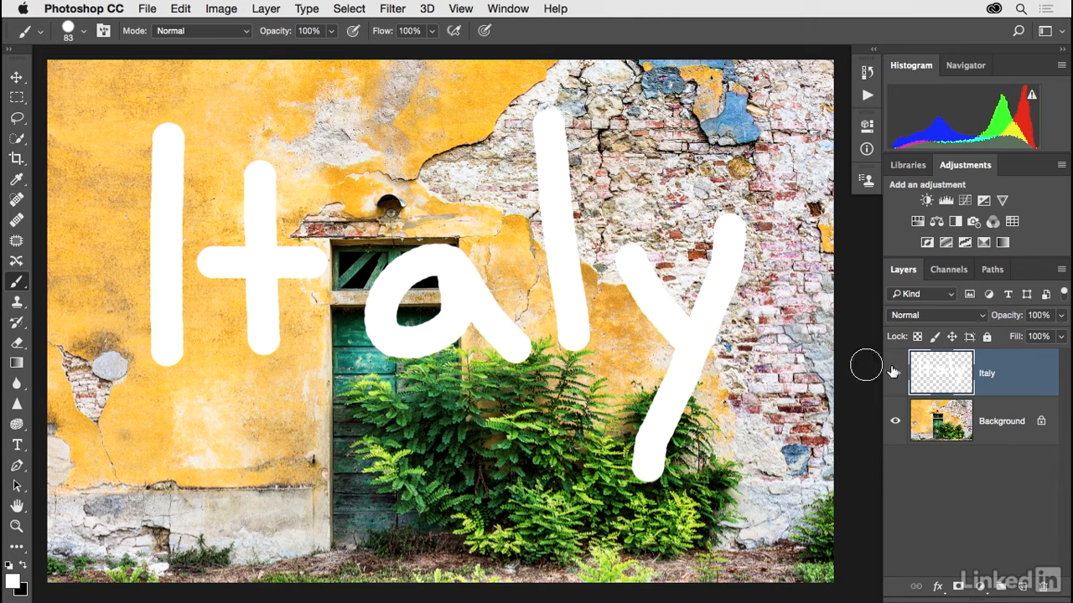
# - Select the Italy layer and scale its lettering proportionally to about 57% with Free Transform, keeping the lower-left corner fixed
pyautogui.click(981, 418)
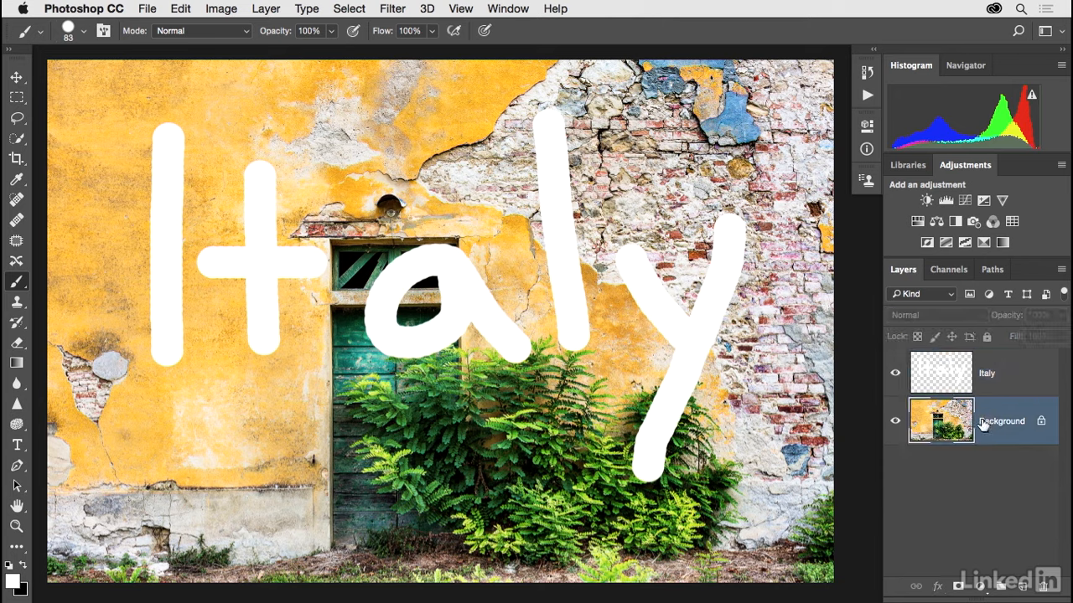
pyautogui.click(1015, 382)
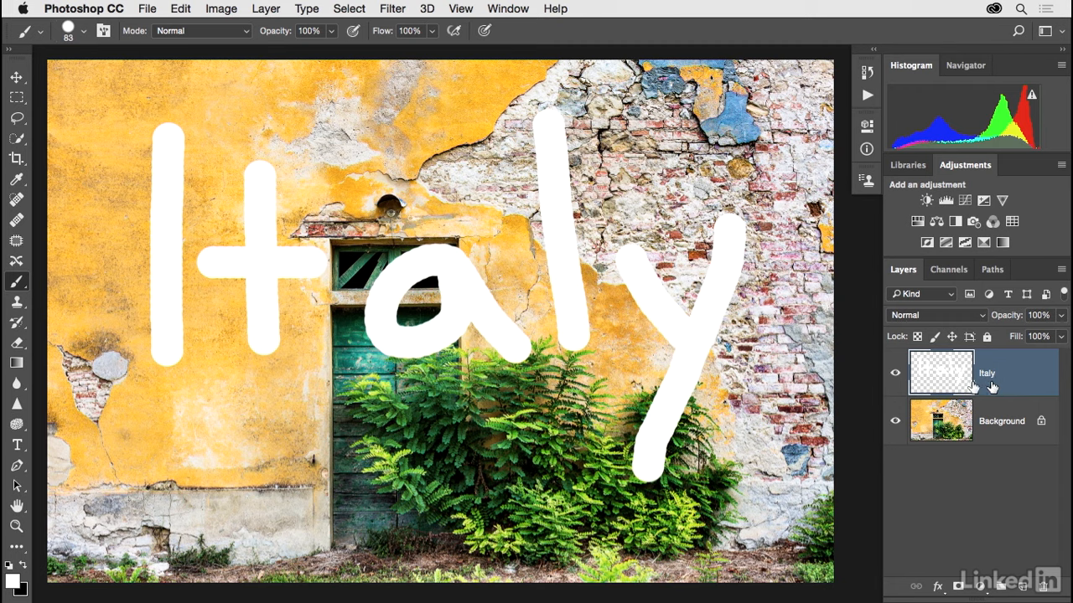
pyautogui.click(180, 11)
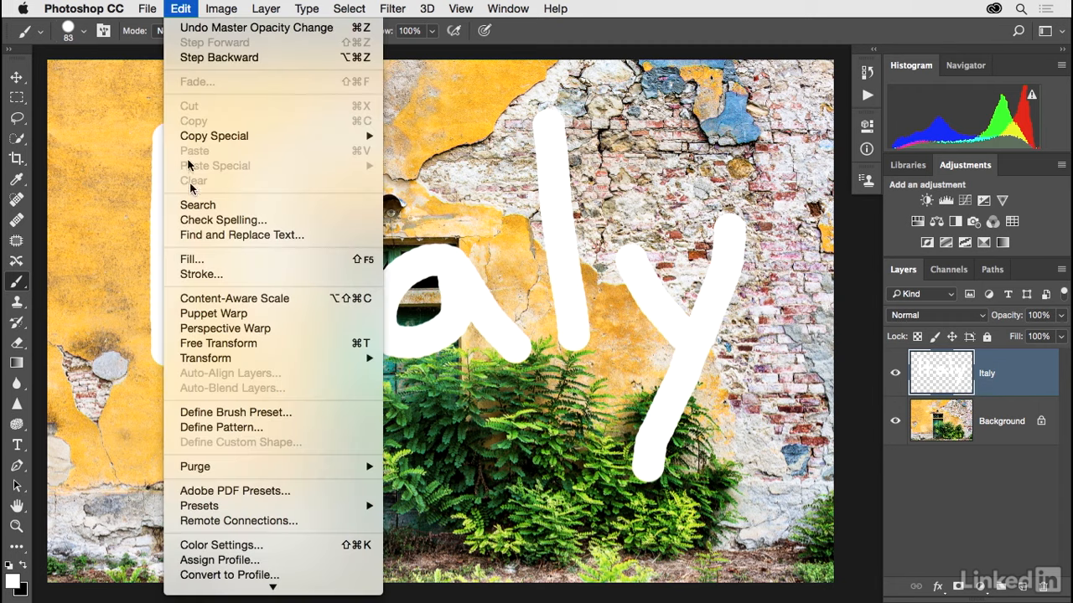
pyautogui.click(300, 350)
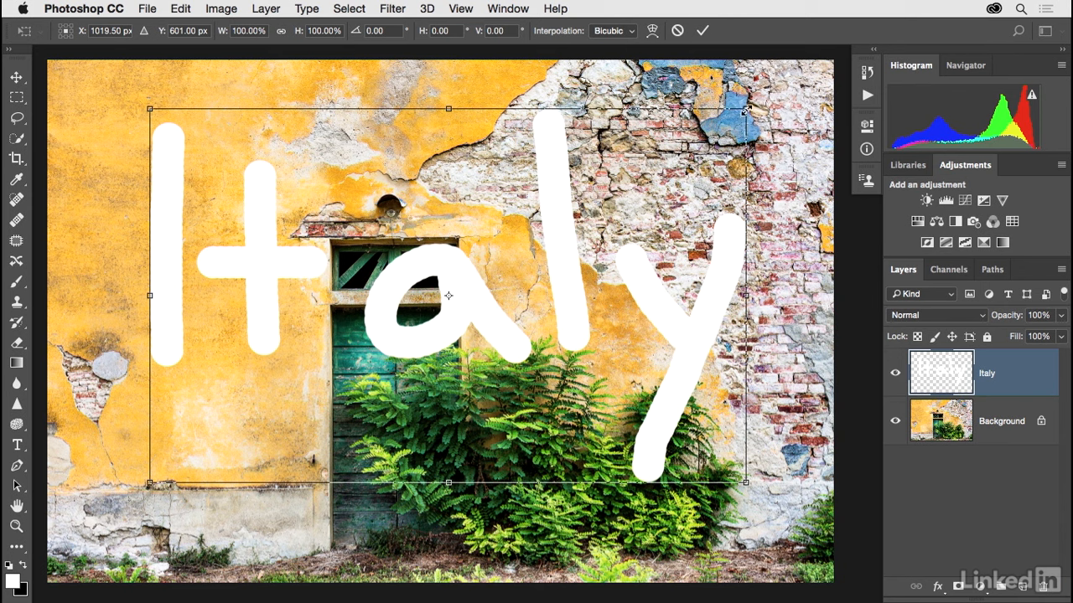
pyautogui.moveTo(745, 110); pyautogui.dragTo(464, 235)
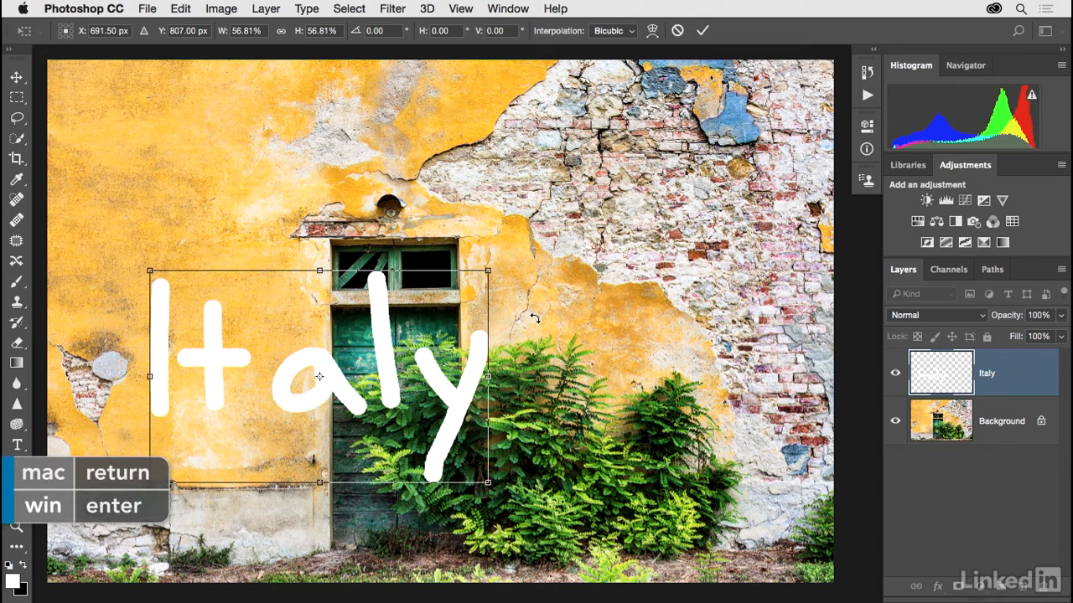
pyautogui.press('Return')
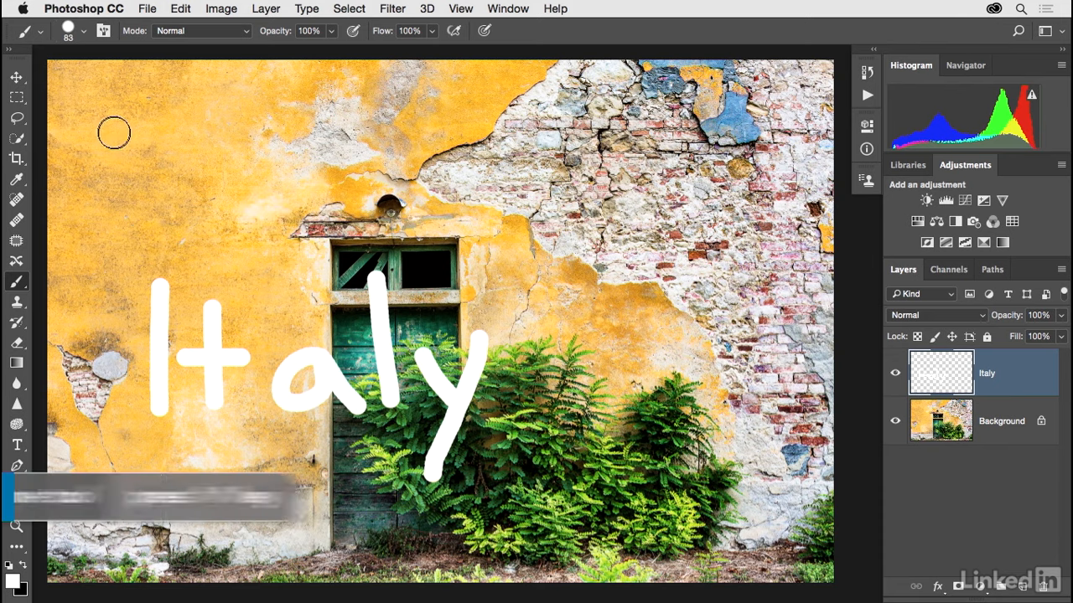
# - Move the Italy lettering to the photo's upper-left area and shrink it to about 66% with Free Transform
pyautogui.press('v')
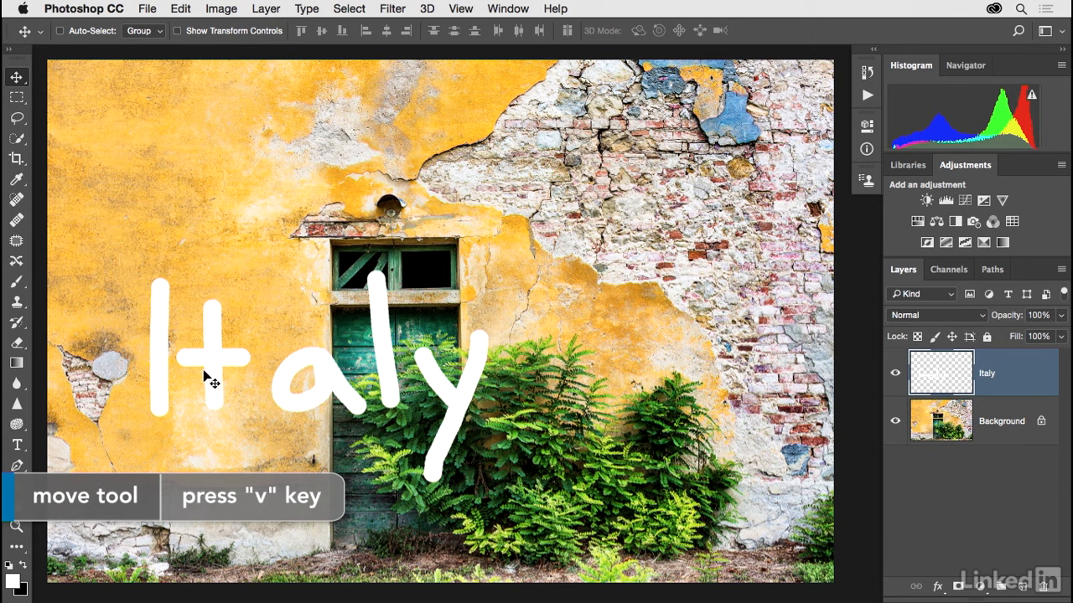
pyautogui.moveTo(211, 371)
pyautogui.mouseDown()
pyautogui.moveTo(198, 286)
pyautogui.moveTo(131, 188)
pyautogui.mouseUp()
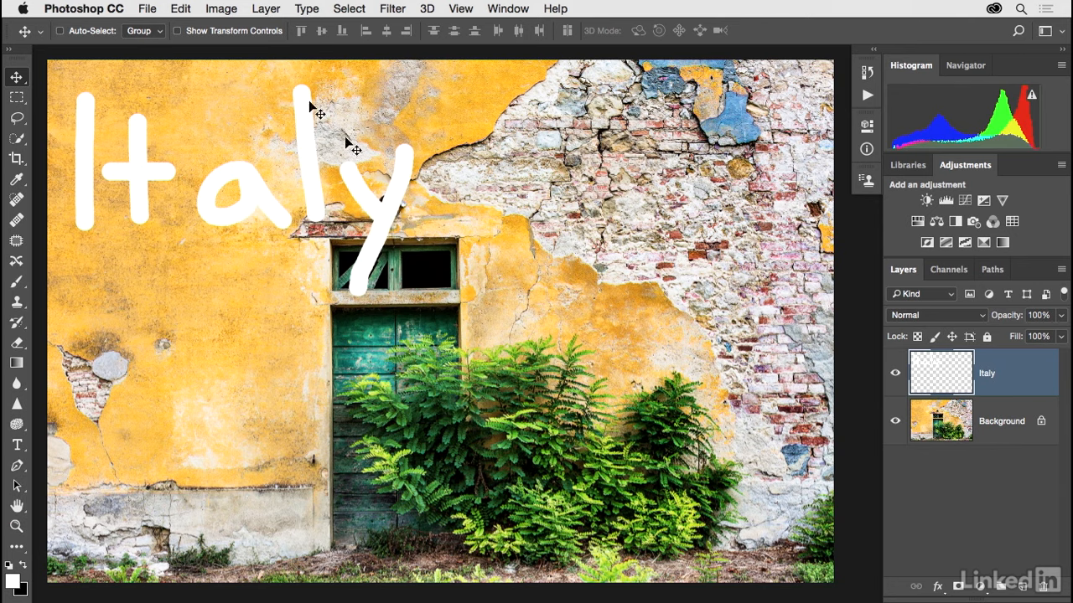
pyautogui.click(181, 10)
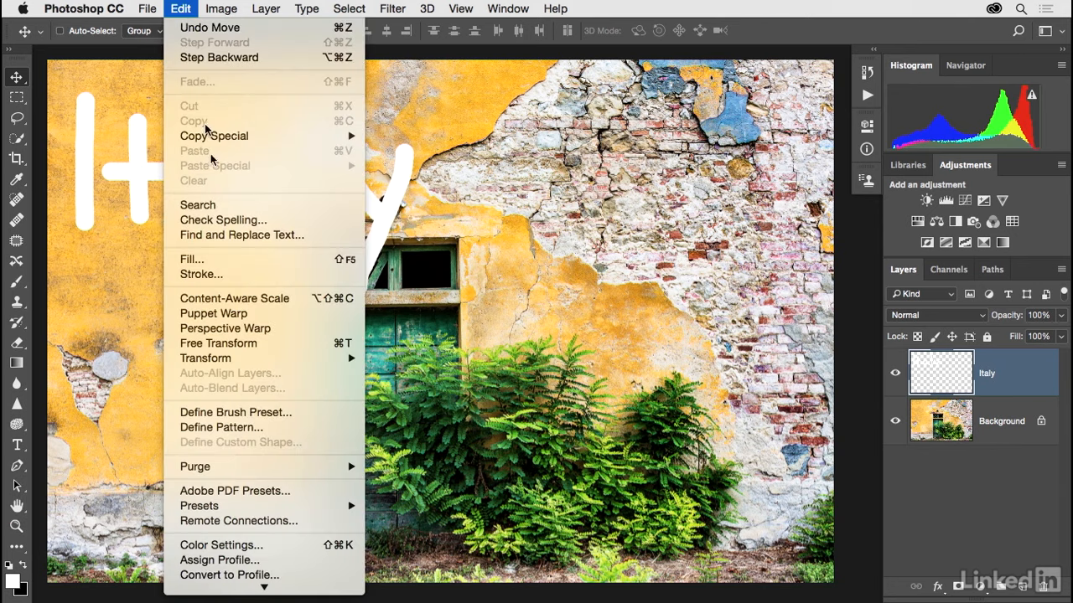
pyautogui.click(240, 342)
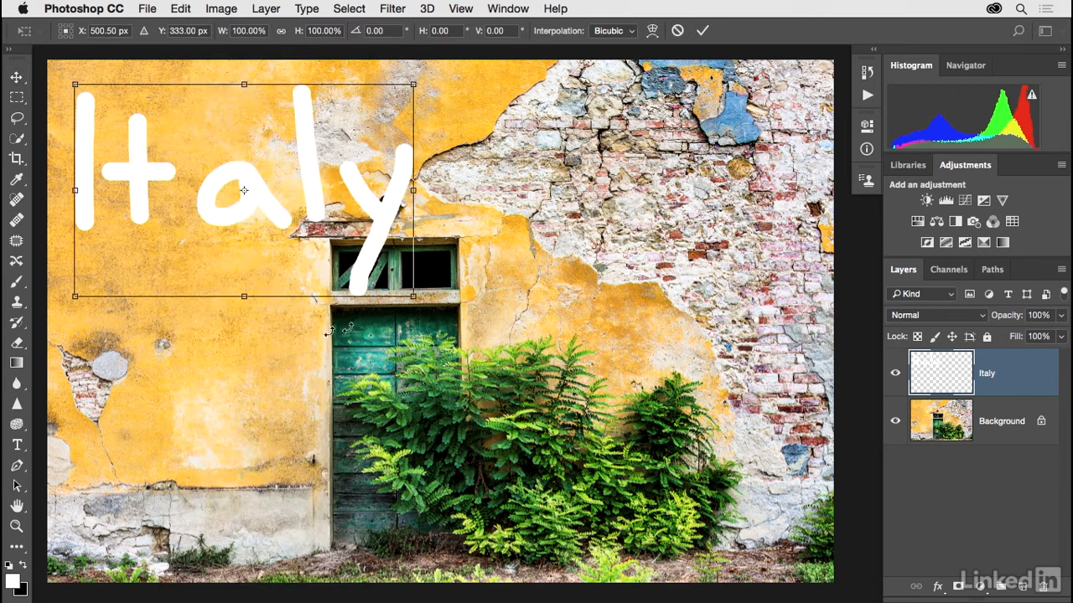
pyautogui.moveTo(416, 299); pyautogui.dragTo(290, 241)
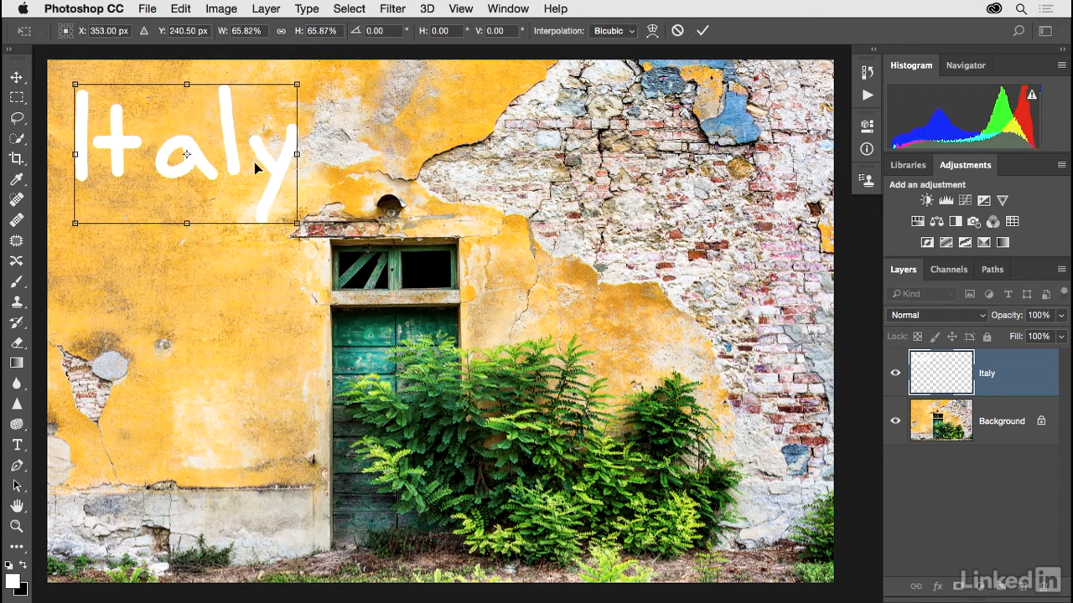
pyautogui.press('Return')
pyautogui.moveTo(188, 159)
pyautogui.mouseDown()
pyautogui.moveTo(178, 201)
pyautogui.moveTo(186, 173)
pyautogui.mouseUp()
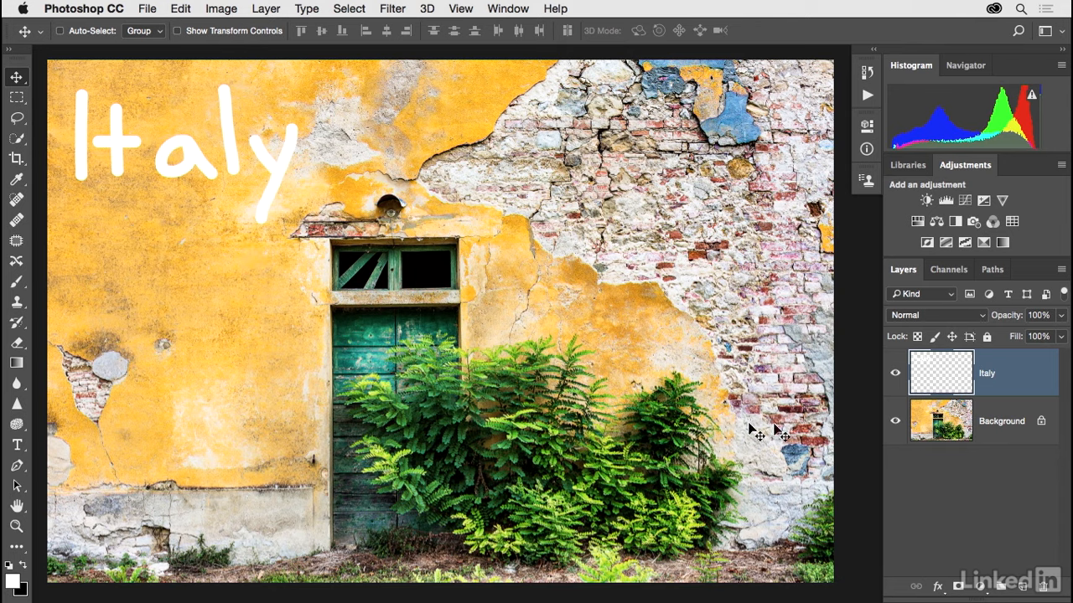
# - Check the photo with the Italy layer hidden and shown, and delete the Italy layer
pyautogui.click(895, 374)
pyautogui.click(895, 374)
pyautogui.click(1043, 592)
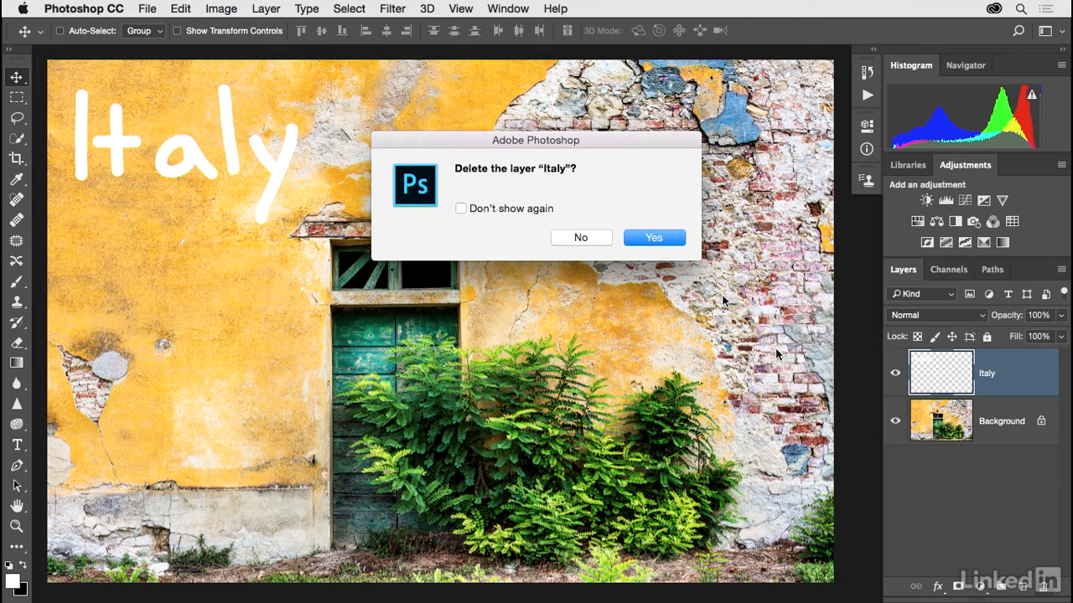
pyautogui.click(655, 241)
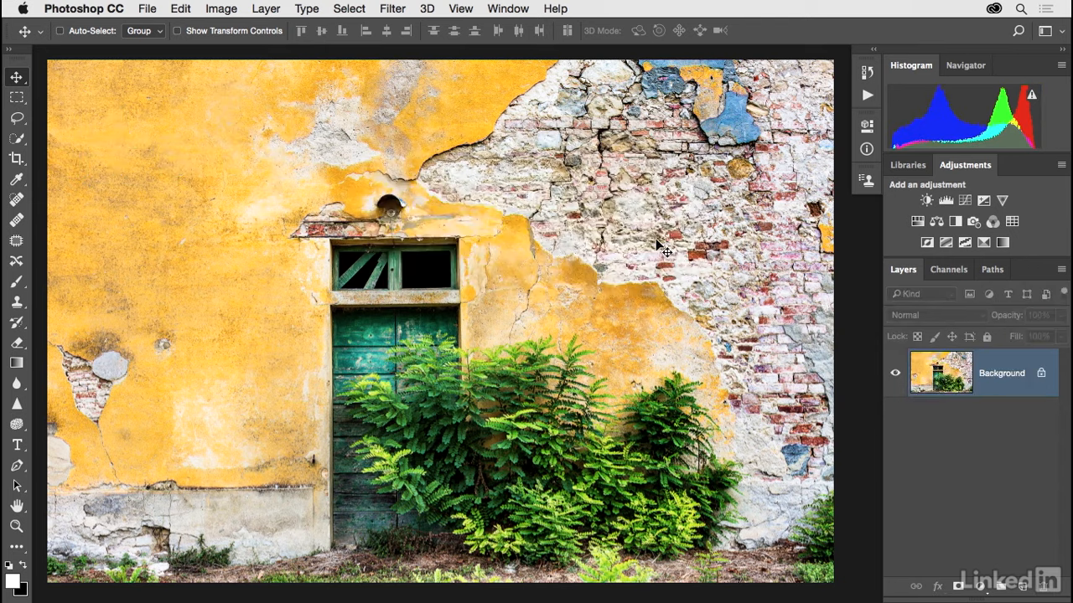